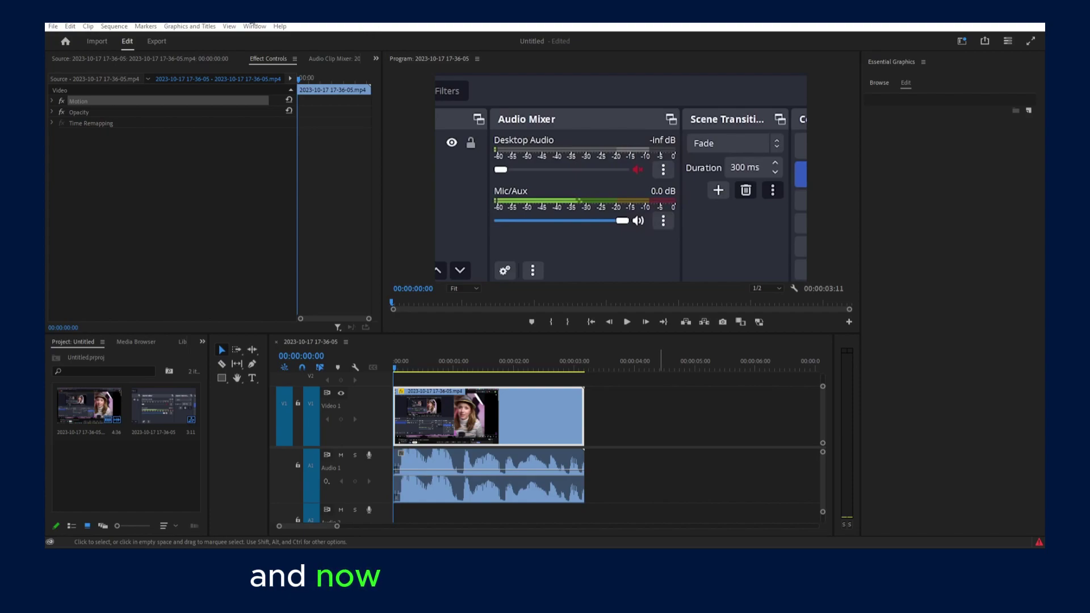
Show the Text panel from the Window menu to see the untranscribed clip
left_click(256, 26)
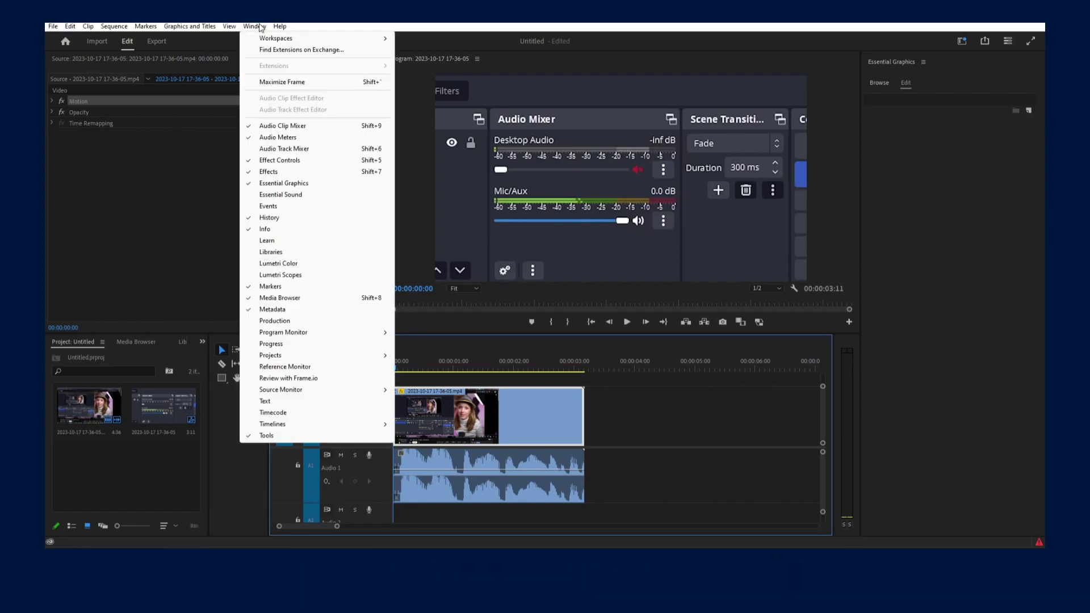
left_click(260, 29)
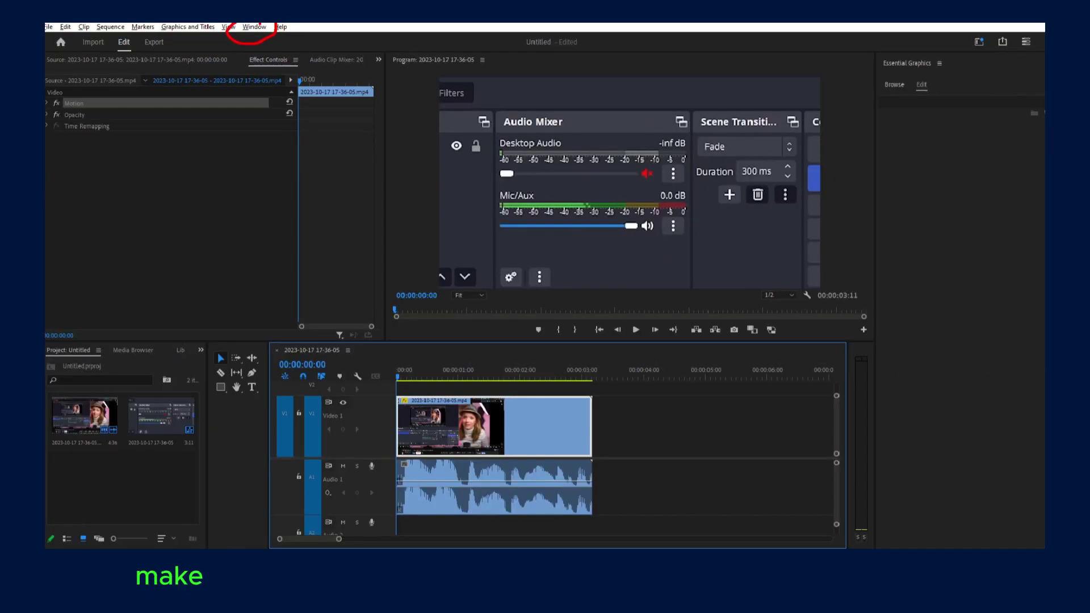
left_click(254, 27)
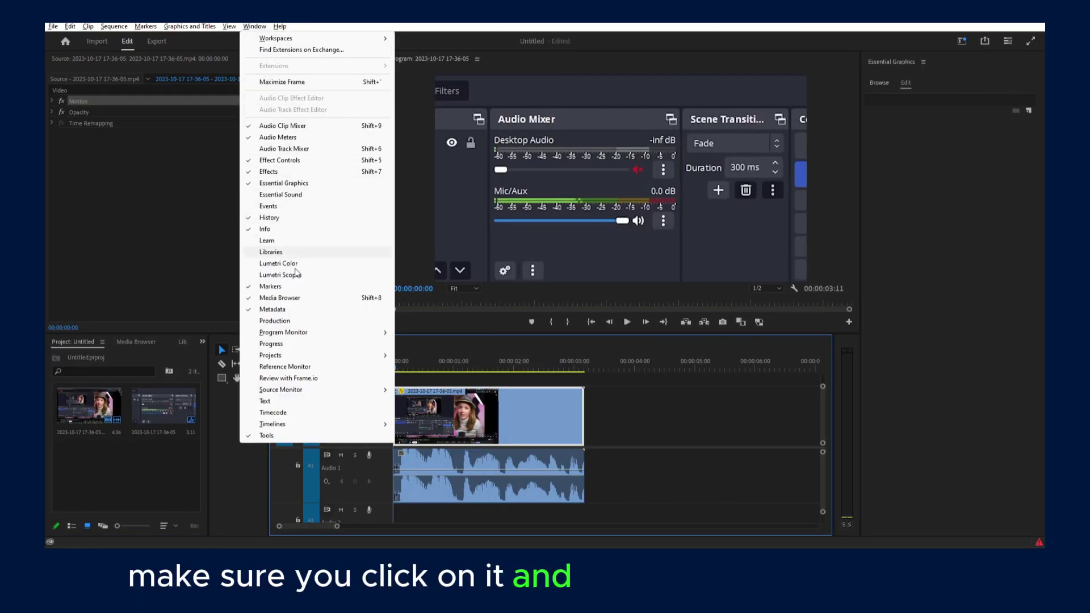
left_click(265, 402)
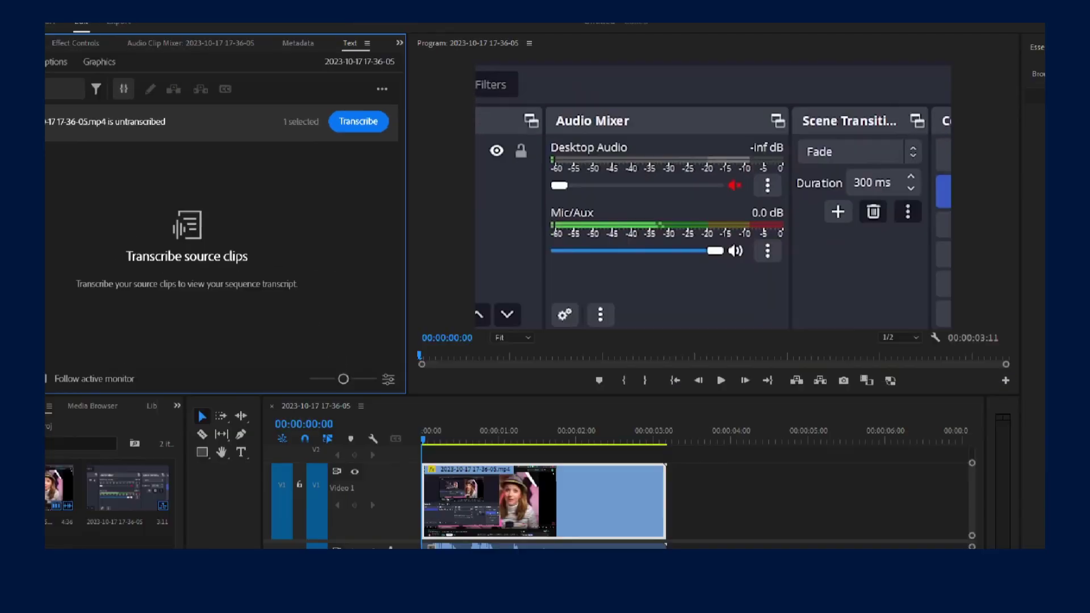
Run Transcribe on the clip's speech in the Text panel's Transcript tab
left_click(346, 117)
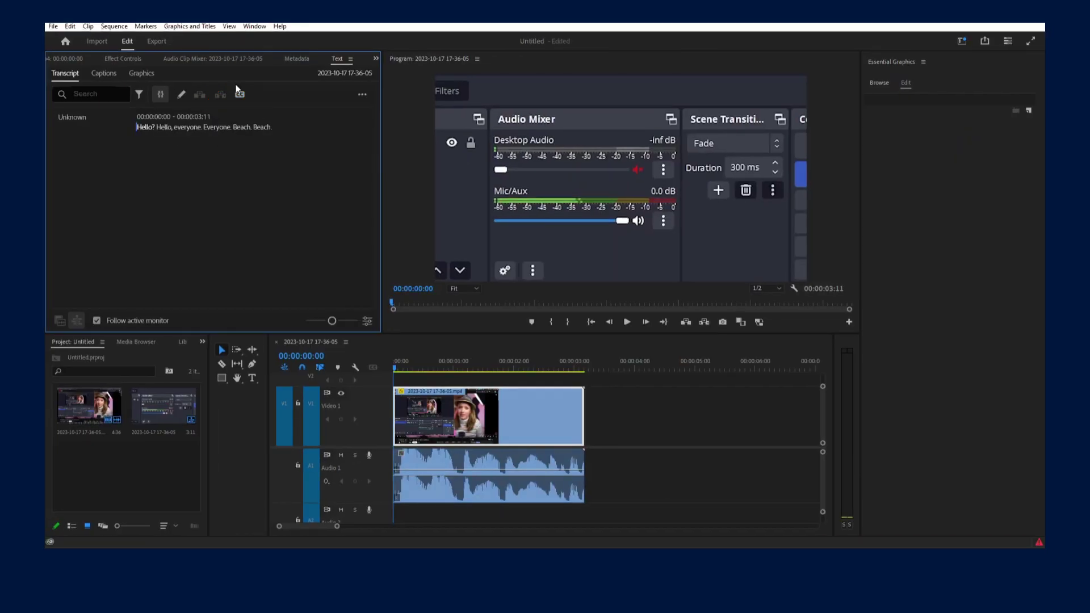
Create single-line subtitle captions with 1.2-second minimum duration and shorter maximum length
left_click(239, 93)
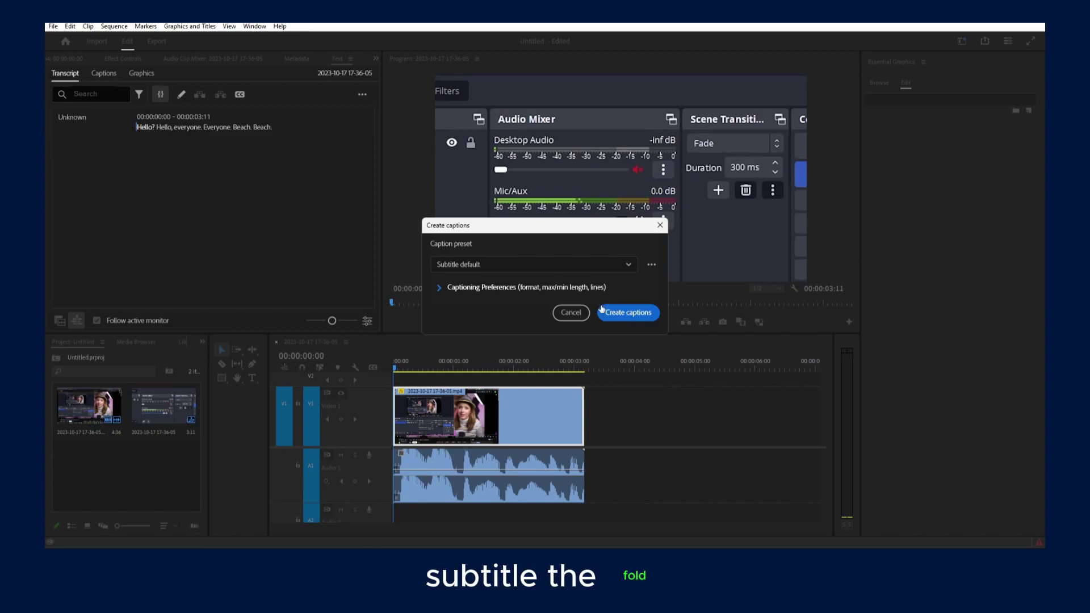
left_click(481, 287)
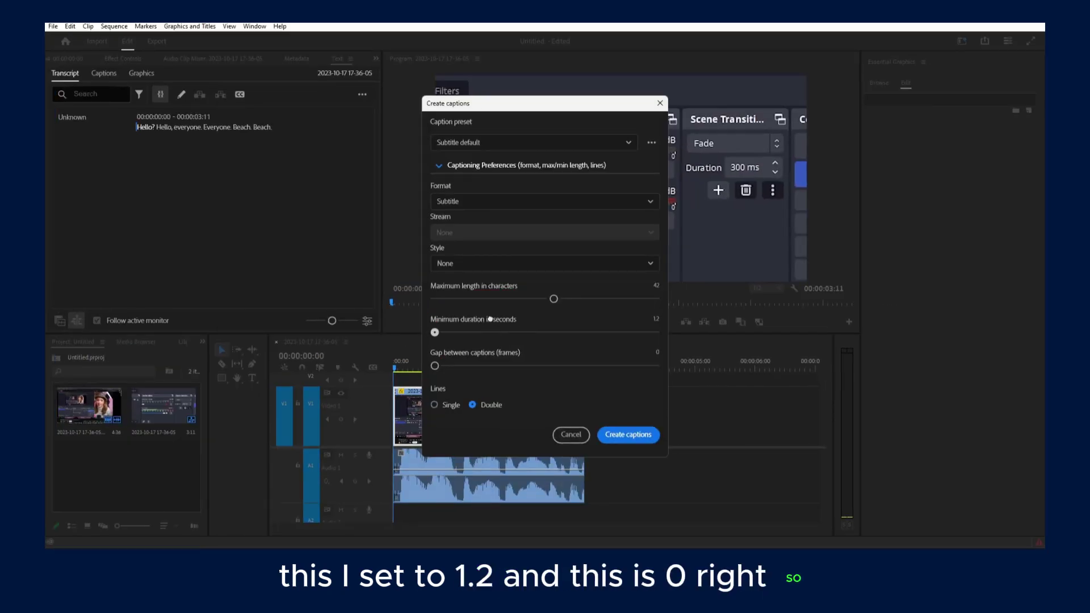
left_click_drag(554, 332, 438, 333)
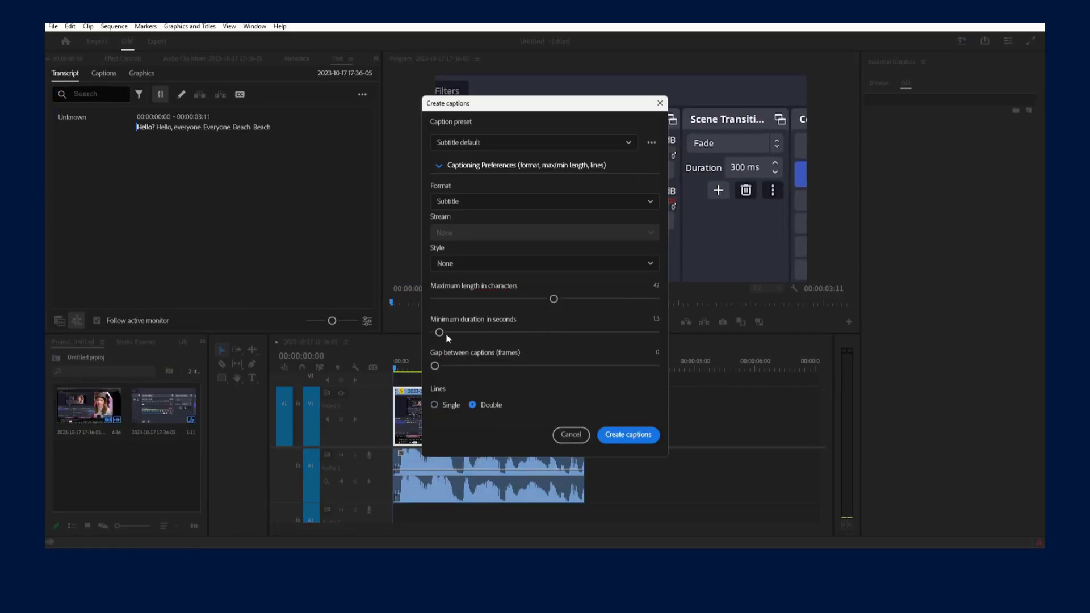
left_click_drag(555, 332, 439, 334)
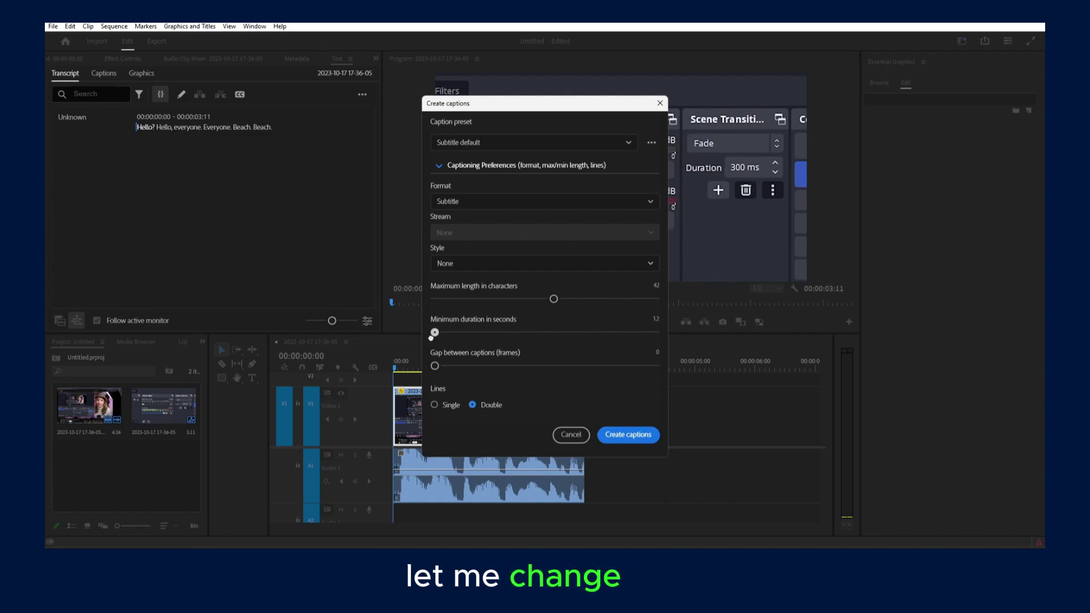
left_click_drag(554, 299, 479, 300)
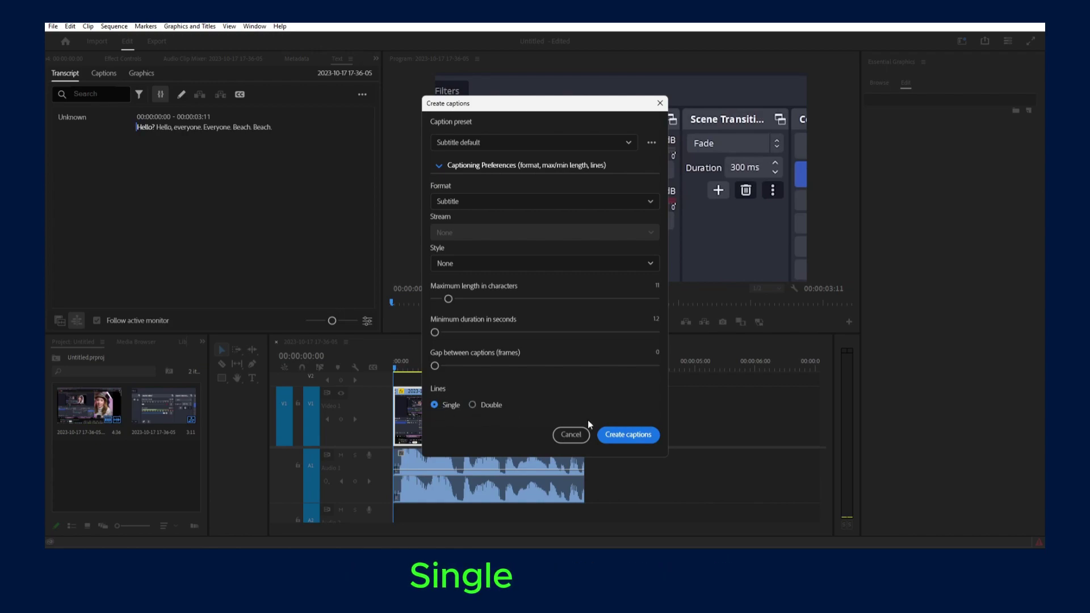
left_click(608, 434)
scroll(205, 176, "down", 1)
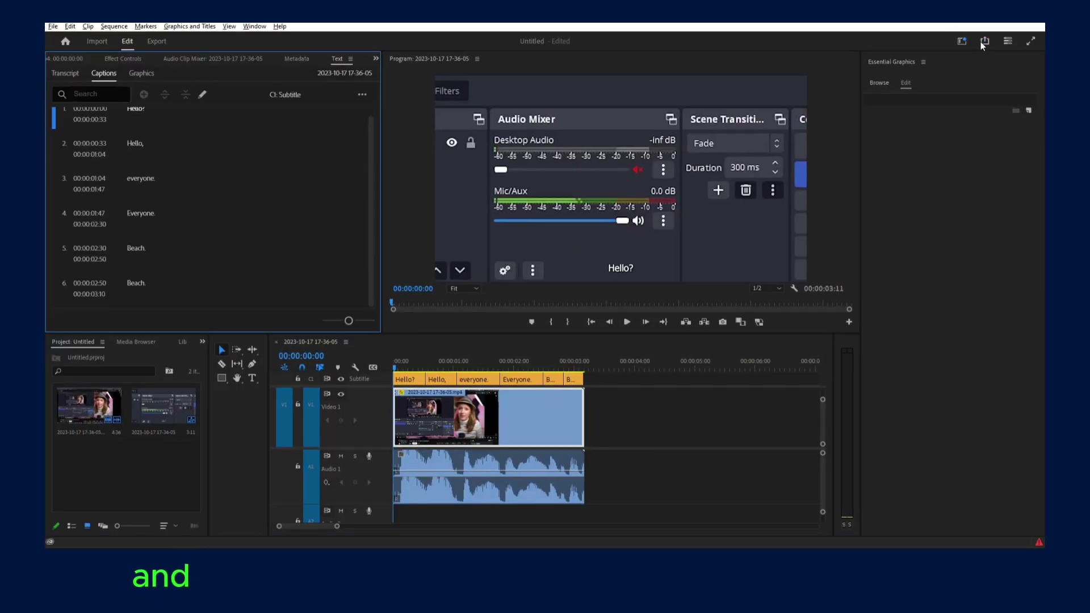
Try the Captions and Graphics workspace, then show the Essential Graphics panel
left_click(963, 41)
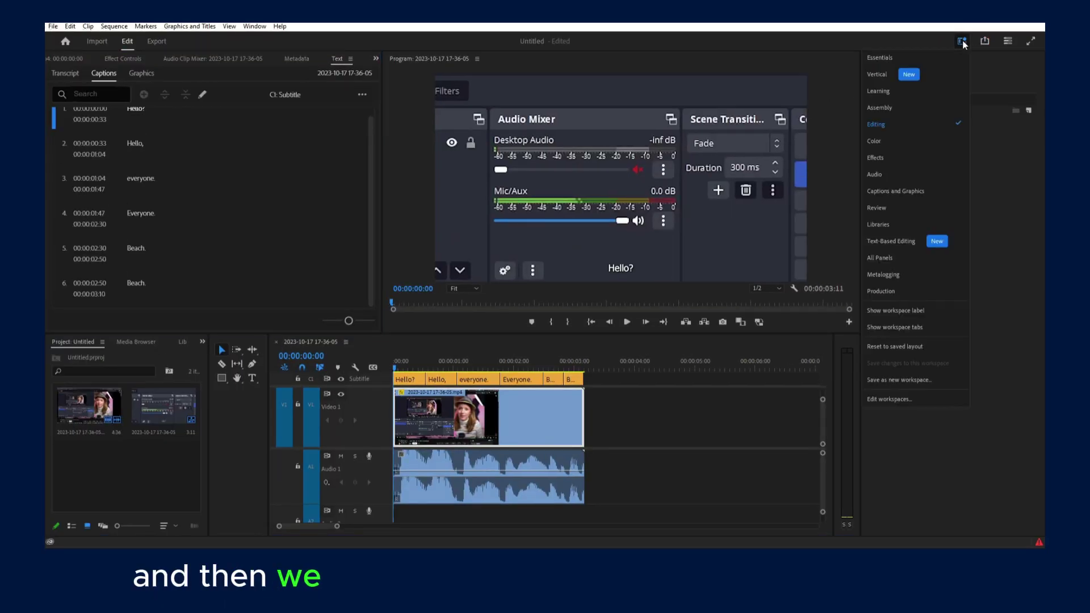
left_click(888, 195)
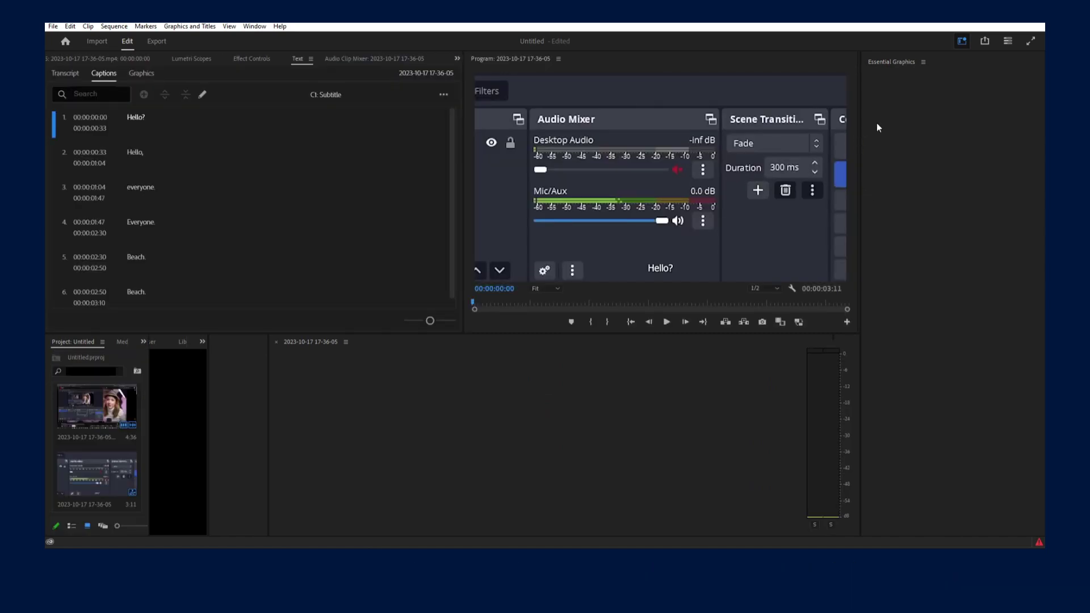
left_click(961, 43)
left_click(916, 58)
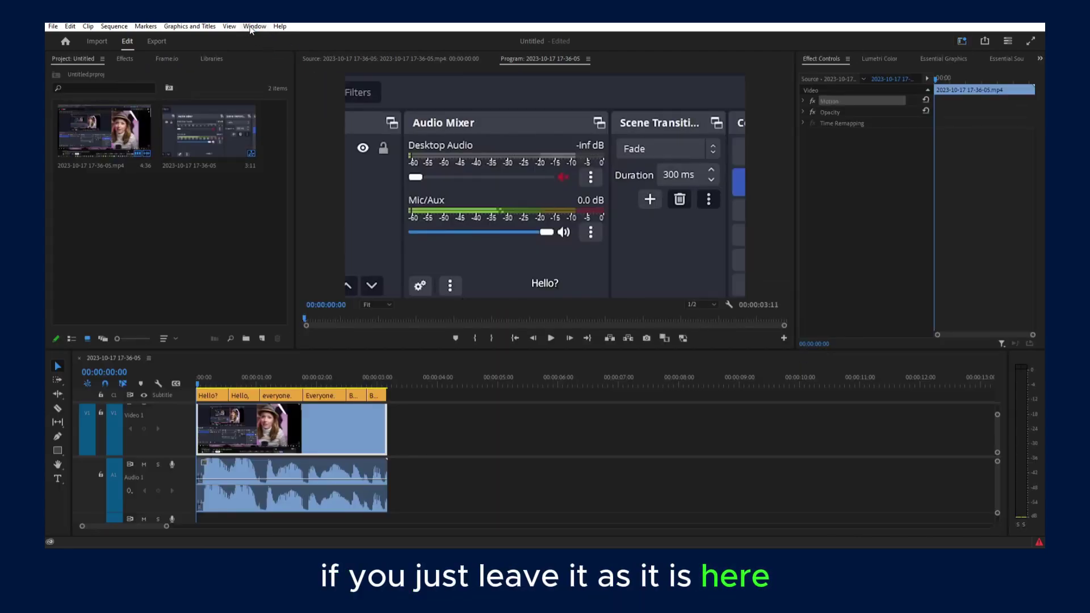
left_click(254, 25)
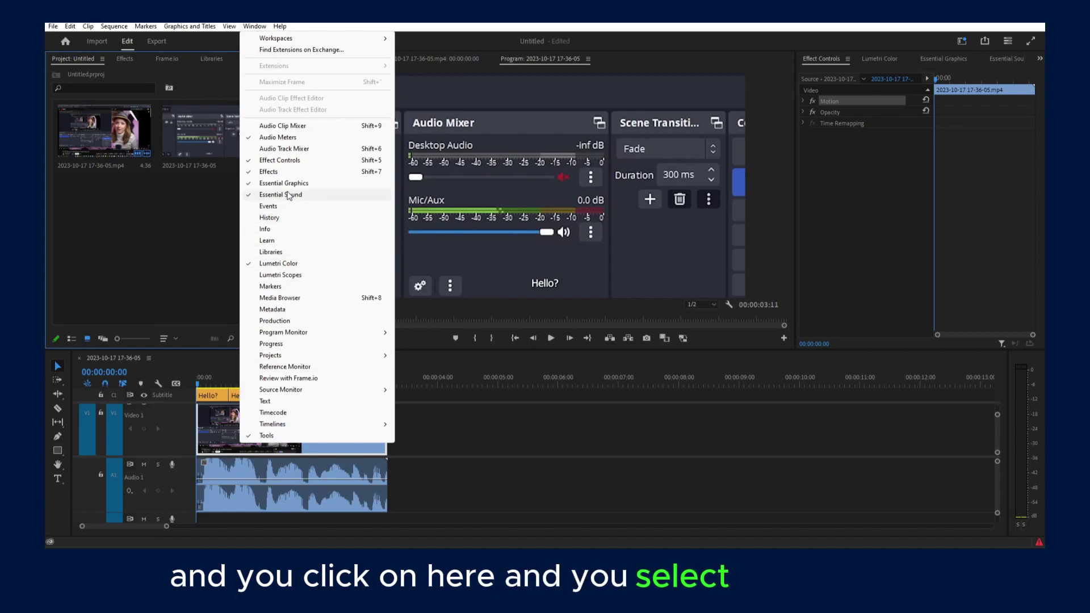
left_click(309, 182)
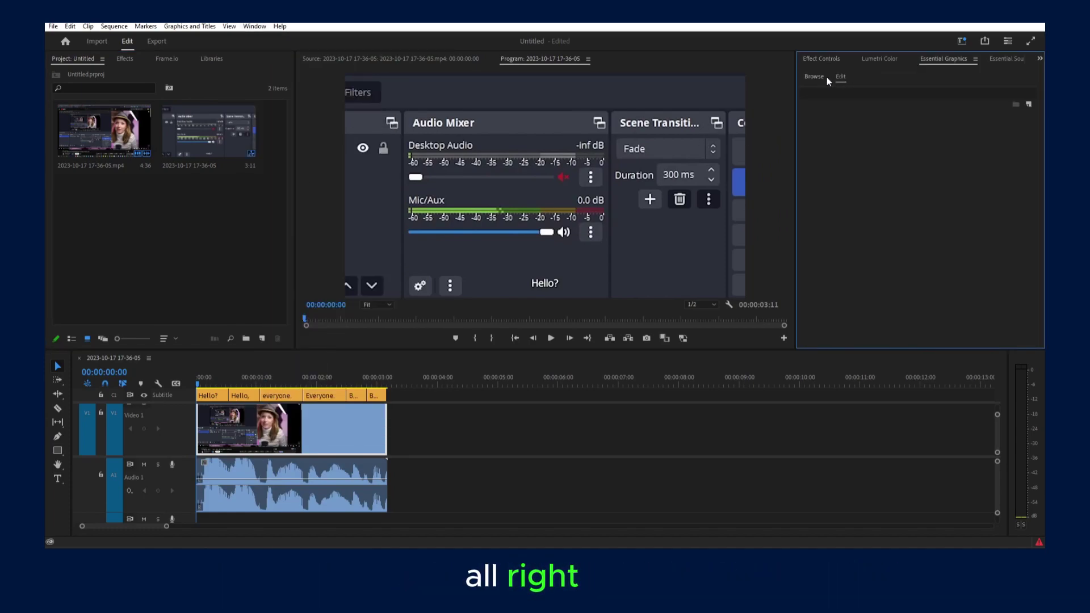
Make all six subtitle captions much larger and bold in Essential Graphics
left_click_drag(406, 398, 201, 370)
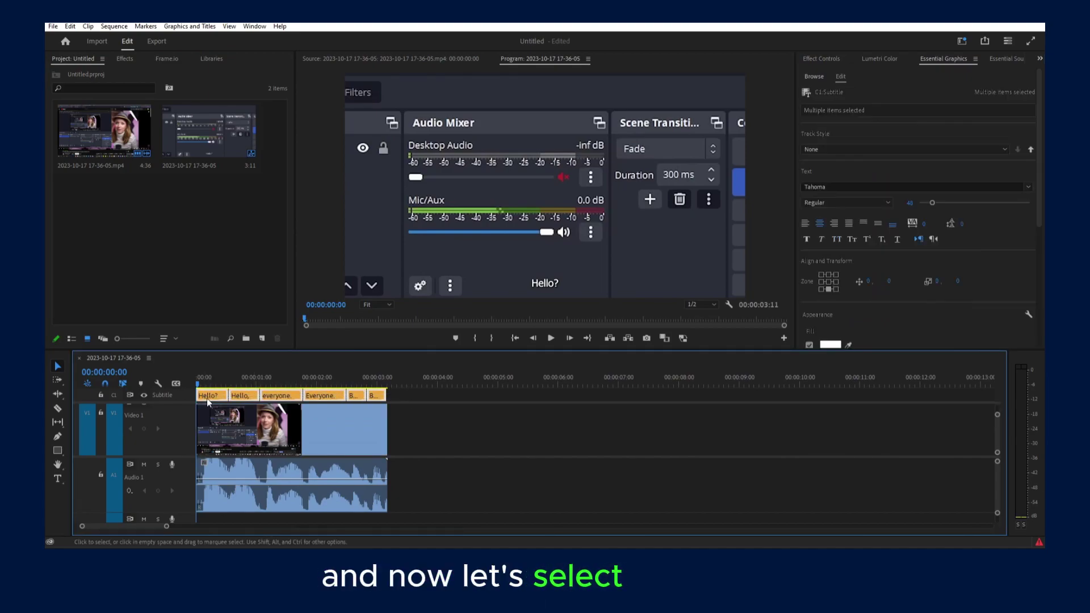
mouse_move(933, 203)
left_mouse_down()
mouse_move(977, 205)
mouse_move(964, 206)
left_mouse_up()
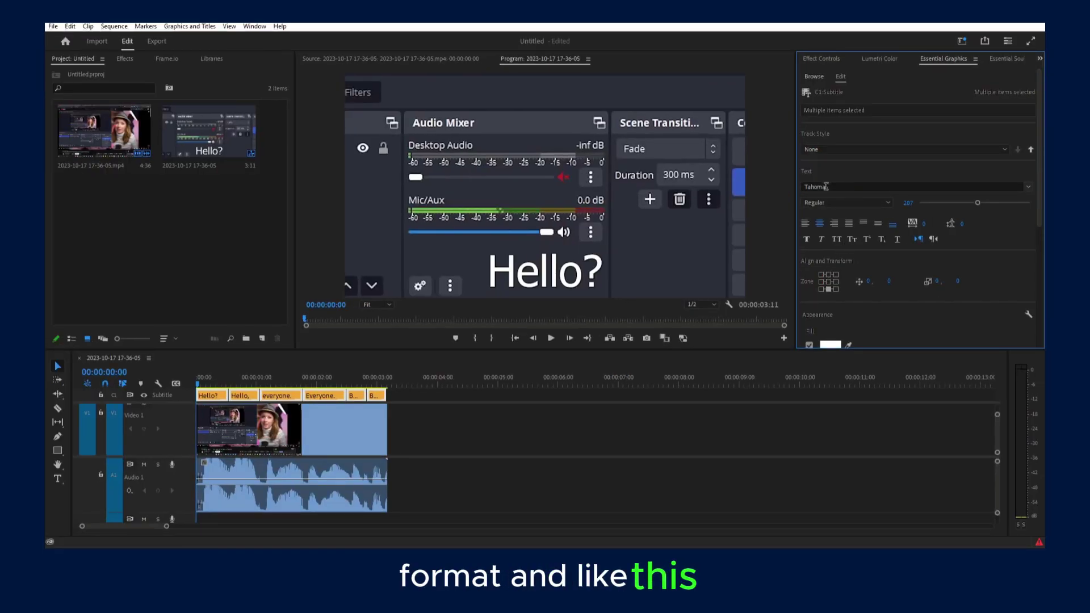
left_click(845, 187)
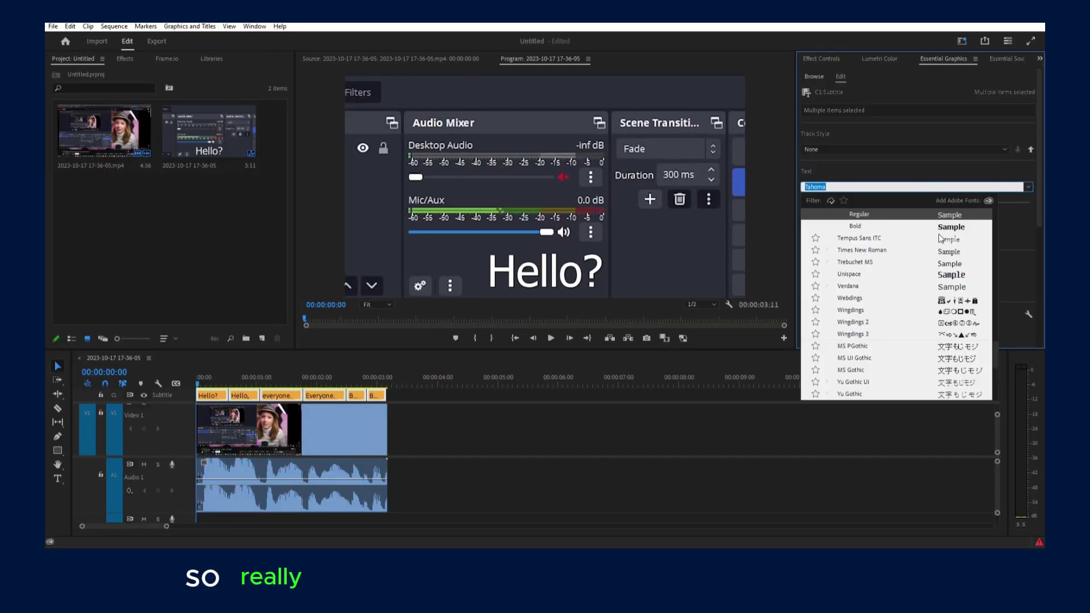
left_click(858, 226)
Play and stop the sequence to preview the captions, then bring OBS Studio forward
left_click(551, 338)
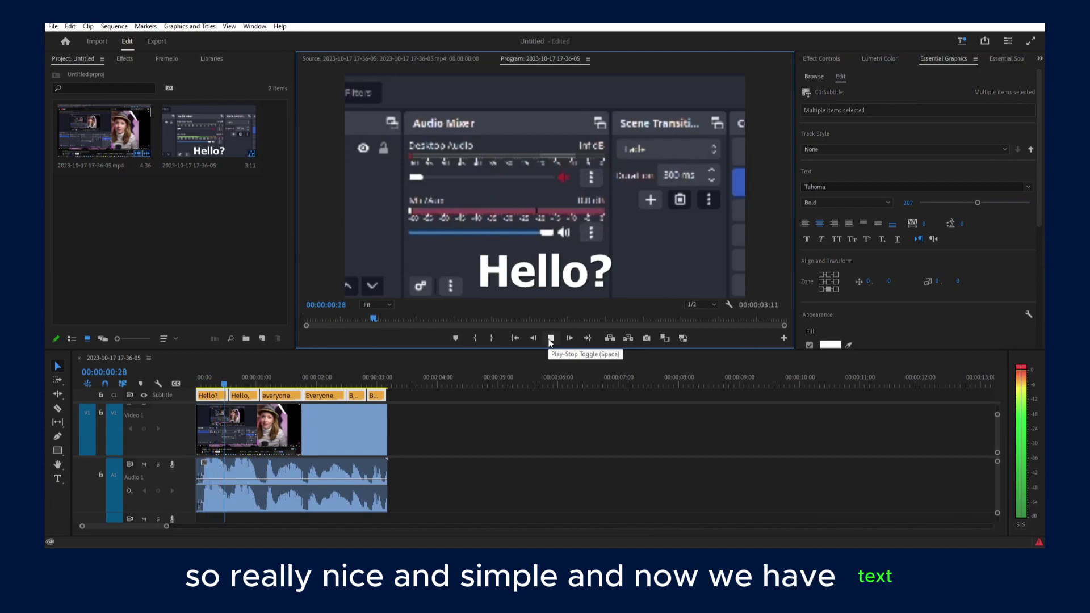
left_click(550, 339)
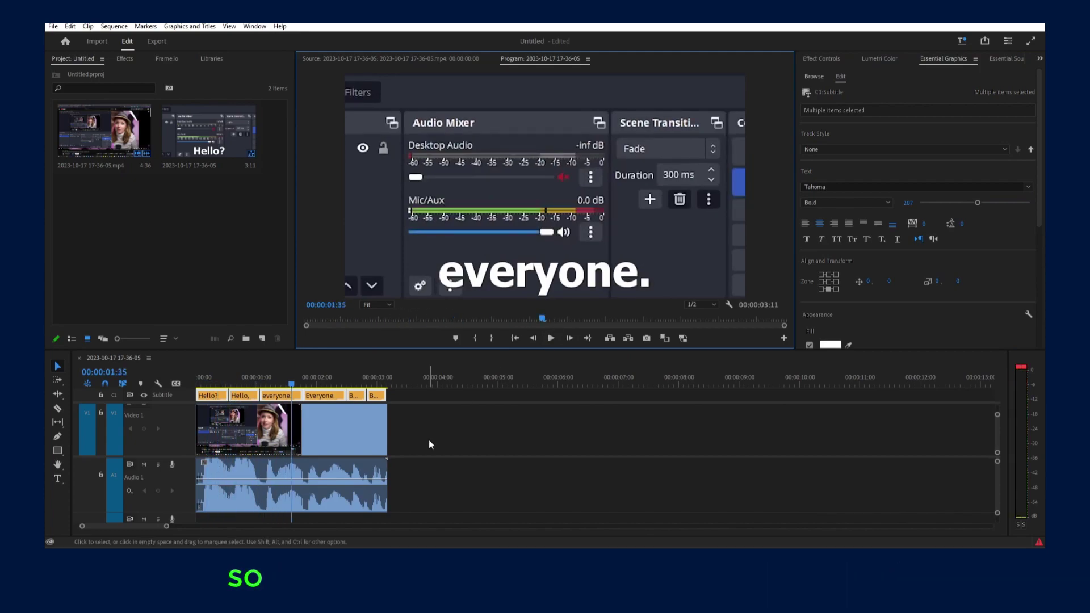
left_click(422, 596)
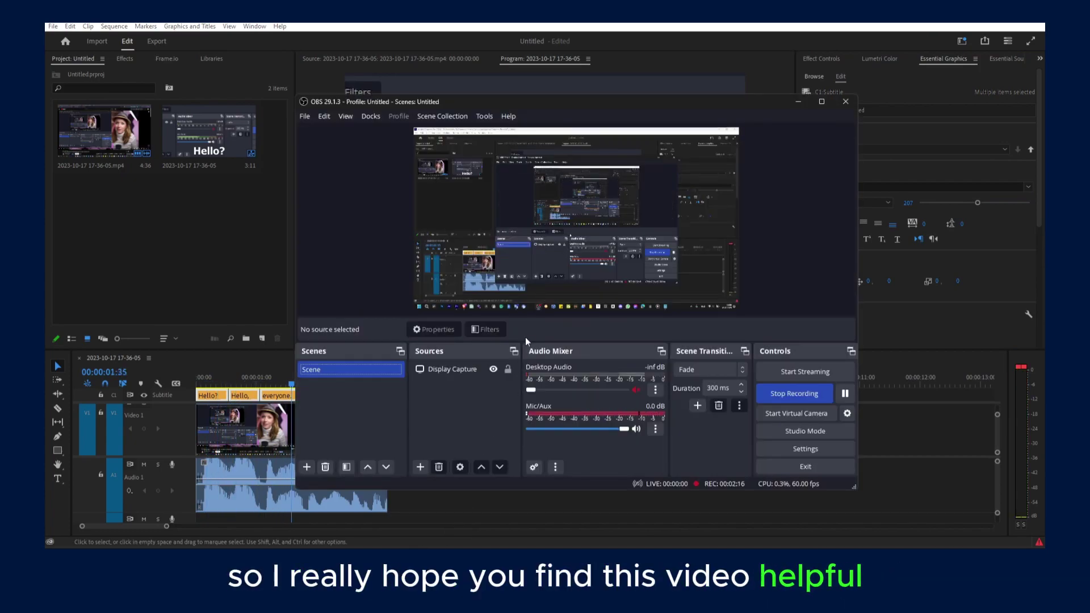